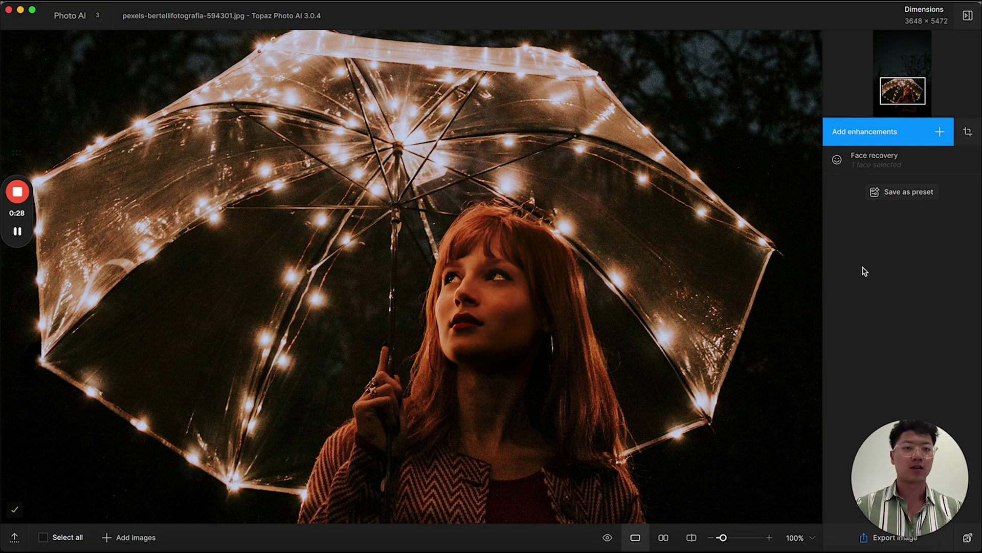
Step: Open the presets and enhancements menu for the umbrella portrait
{"action": "left_click", "coordinate": [886, 135]}
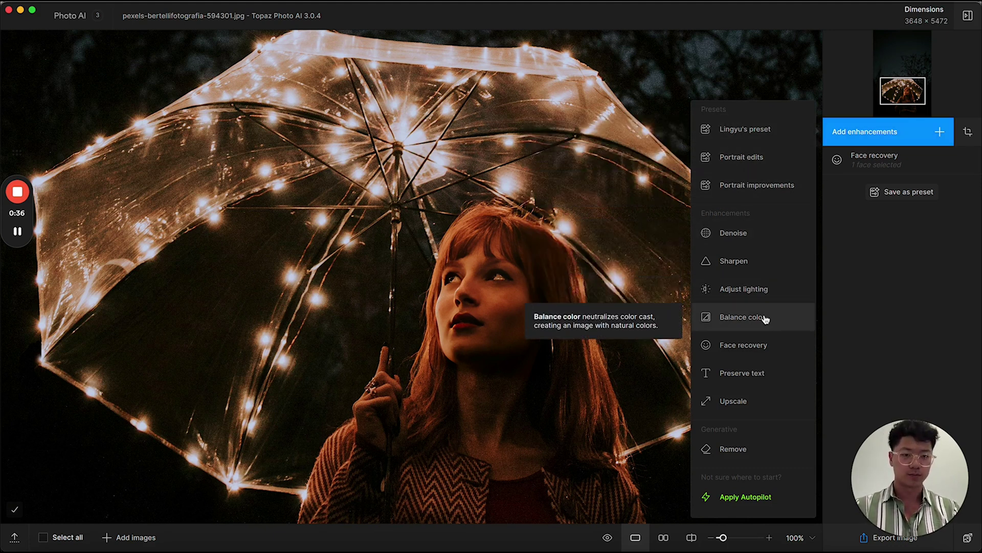
Step: Dismiss the enhancements list without adding anything, and drag the Face recovery row back into place
{"action": "left_click", "coordinate": [887, 248]}
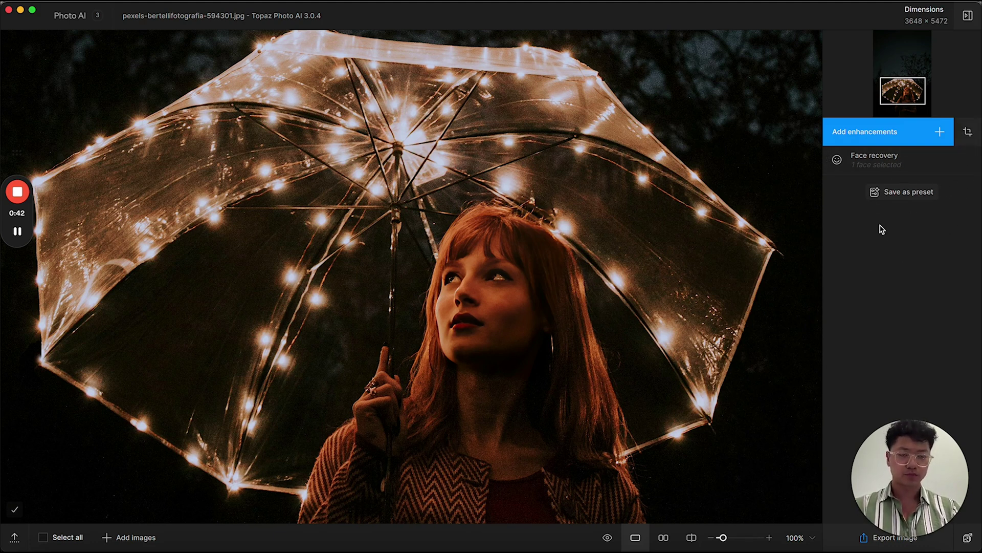
{"action": "mouse_move", "coordinate": [885, 160]}
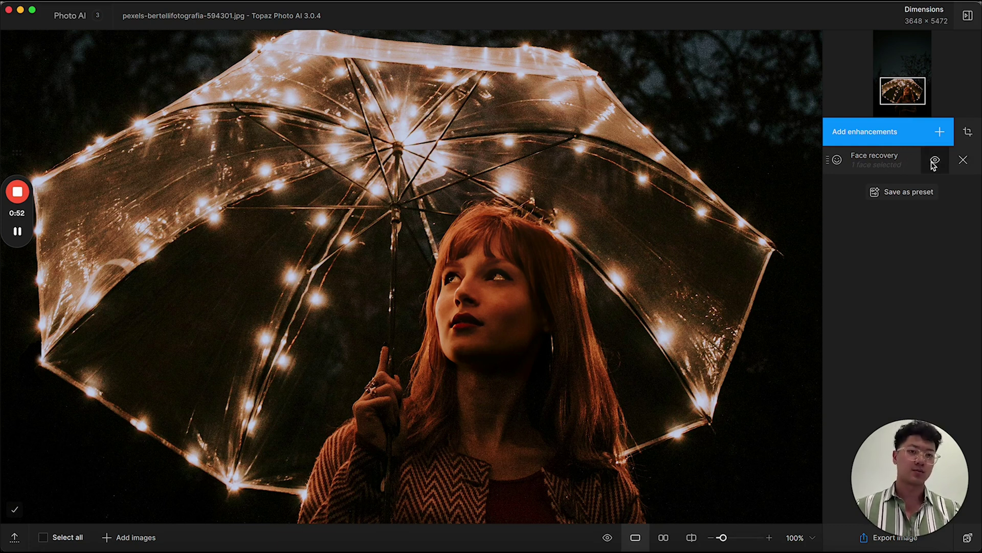
{"action": "mouse_move", "coordinate": [836, 159]}
{"action": "left_mouse_down"}
{"action": "mouse_move", "coordinate": [831, 184]}
{"action": "mouse_move", "coordinate": [836, 166]}
{"action": "left_mouse_up"}
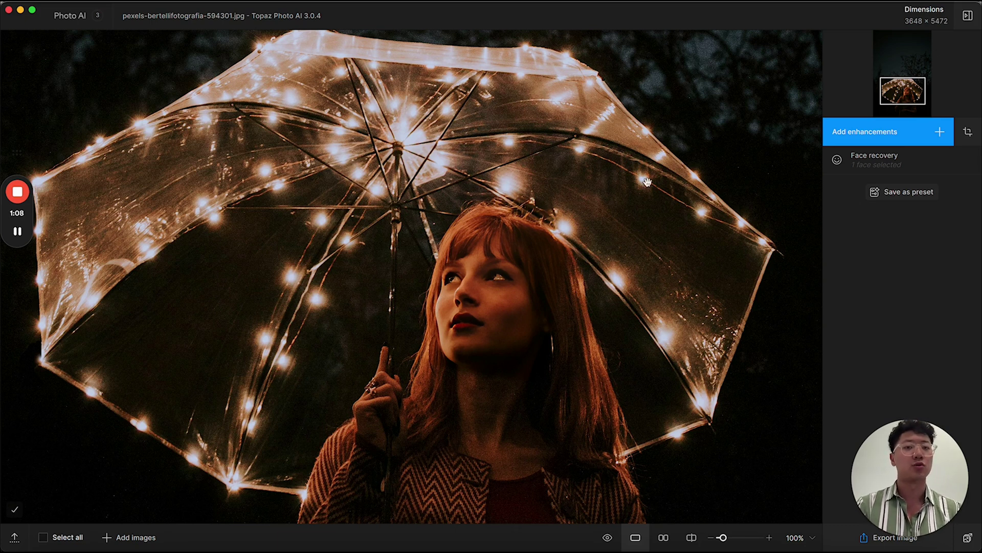
{"action": "left_click", "coordinate": [52, 15]}
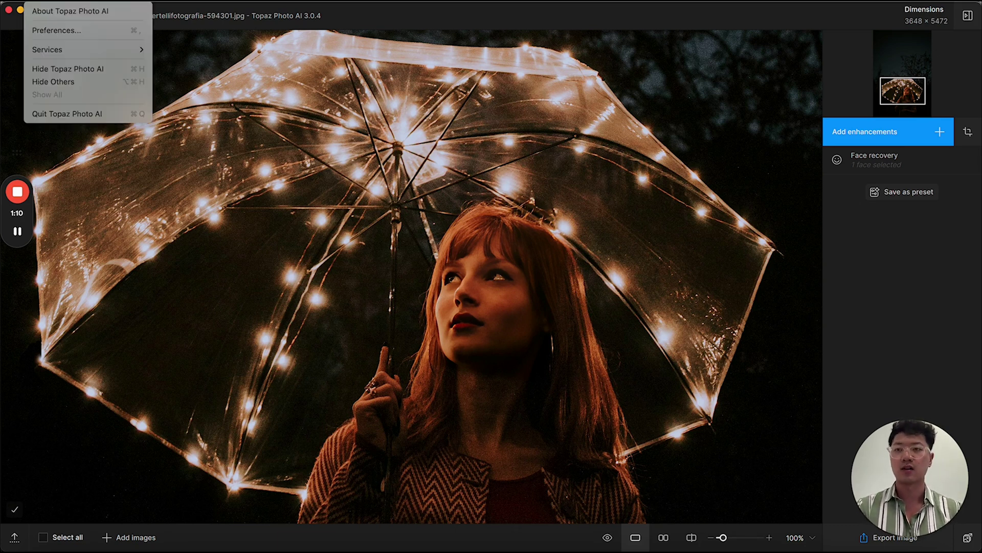
Step: Set the Preferences Color Scheme to System color scheme and apply it
{"action": "left_click", "coordinate": [75, 32]}
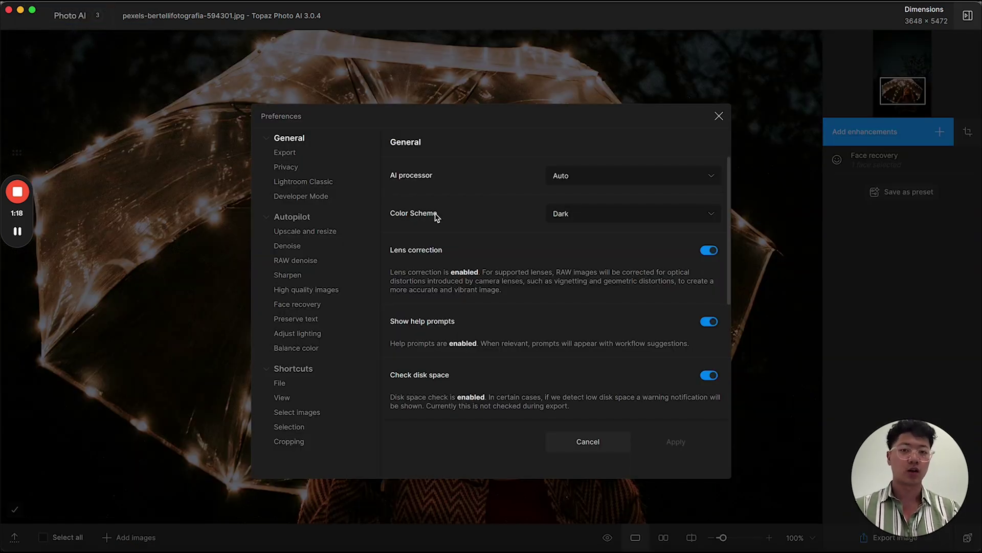
{"action": "left_click", "coordinate": [587, 220]}
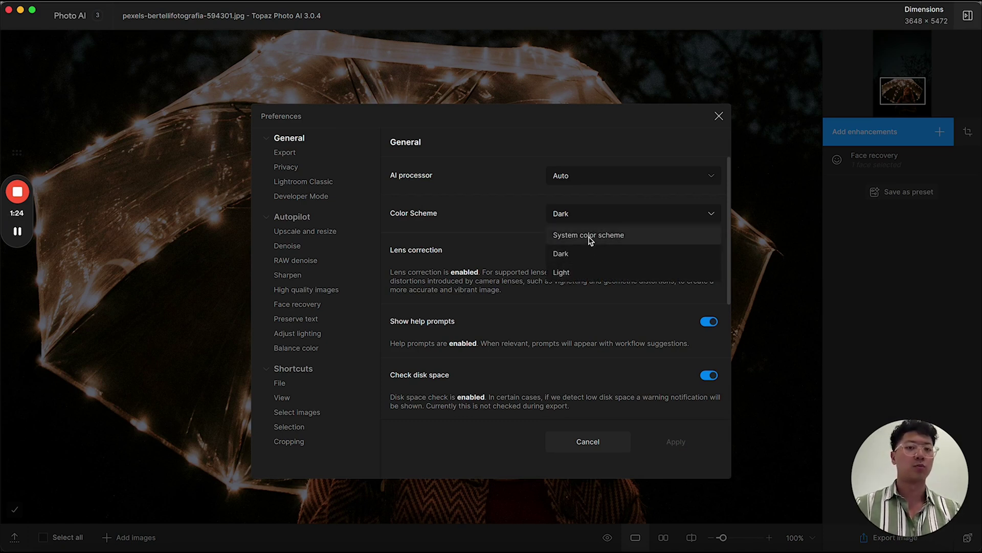
{"action": "left_click", "coordinate": [590, 236]}
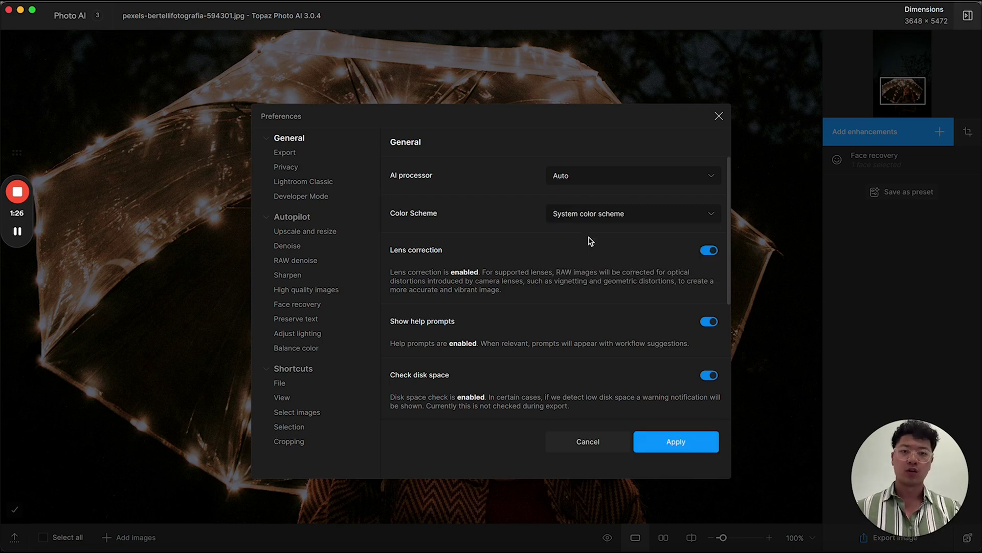
{"action": "left_click", "coordinate": [672, 446]}
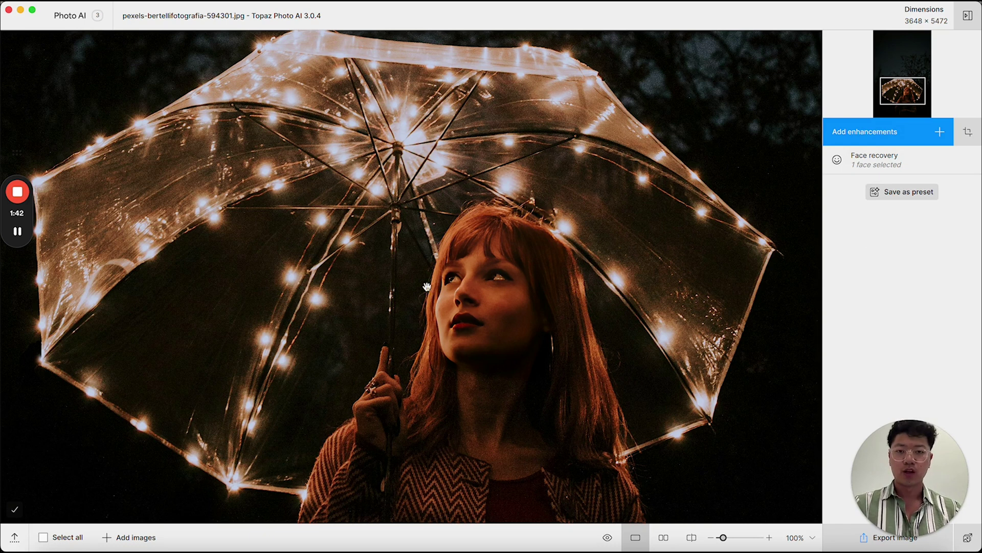
{"action": "left_click", "coordinate": [402, 285]}
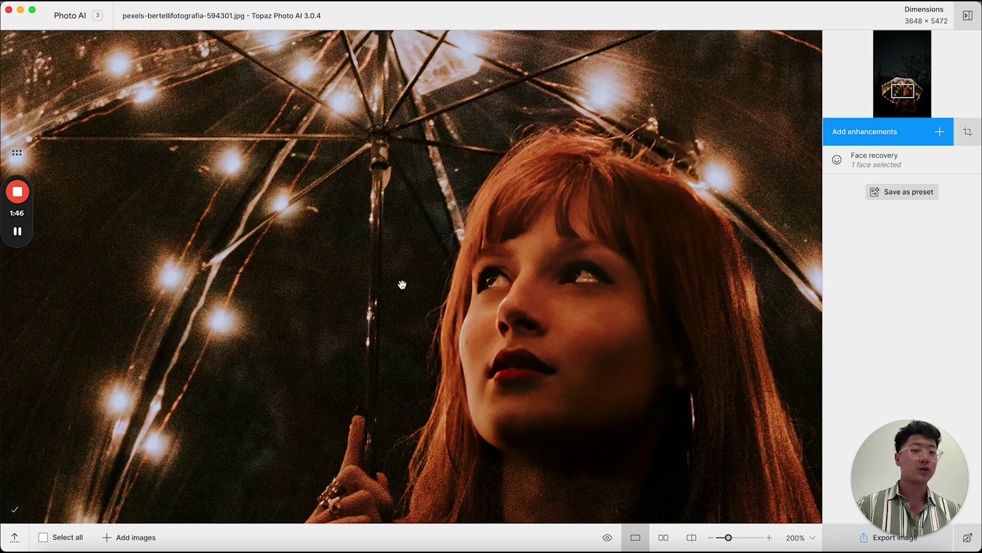
{"action": "scroll", "coordinate": [402, 285], "scroll_direction": "down", "scroll_amount": 5}
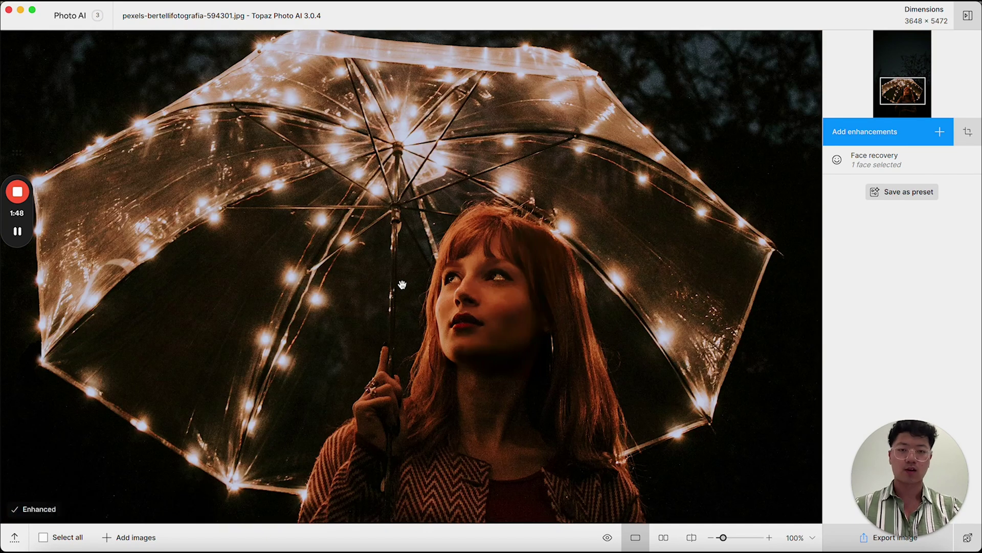
Step: Add a Denoise enhancement to the portrait and view its Selection tab
{"action": "left_click", "coordinate": [897, 137]}
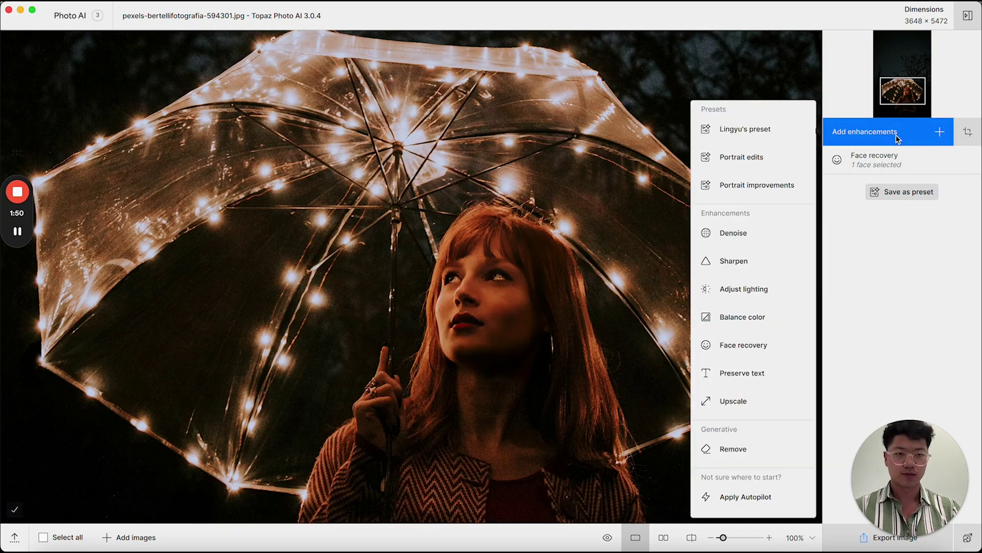
{"action": "left_click", "coordinate": [752, 233]}
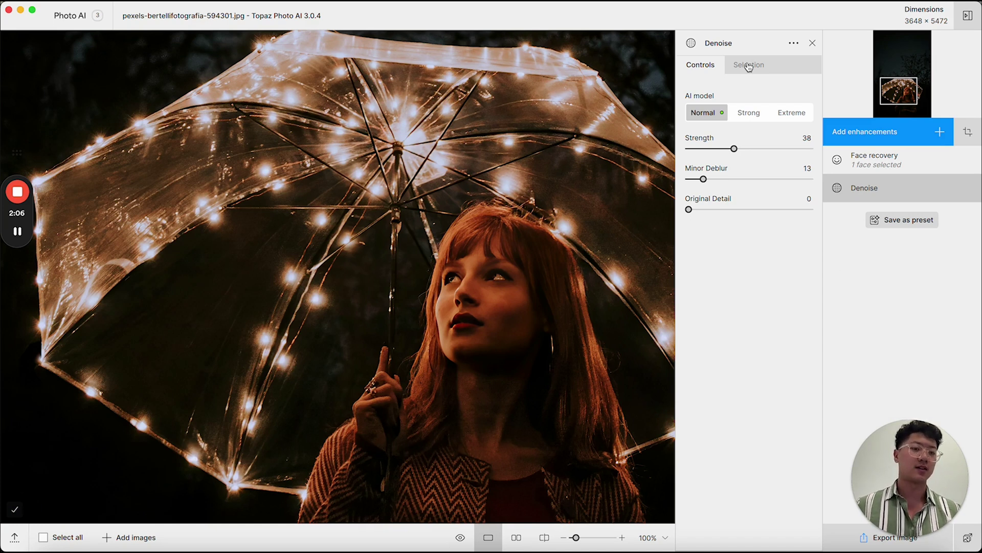
{"action": "left_click", "coordinate": [749, 67]}
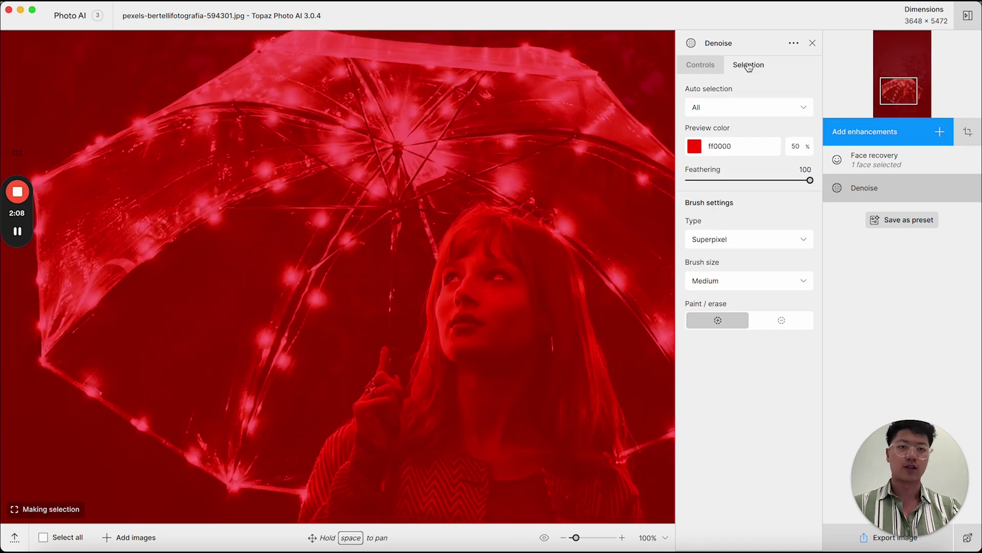
Step: Try Subject and Background auto-selection for Denoise, revert to All, and close the Denoise panel
{"action": "left_click", "coordinate": [749, 109]}
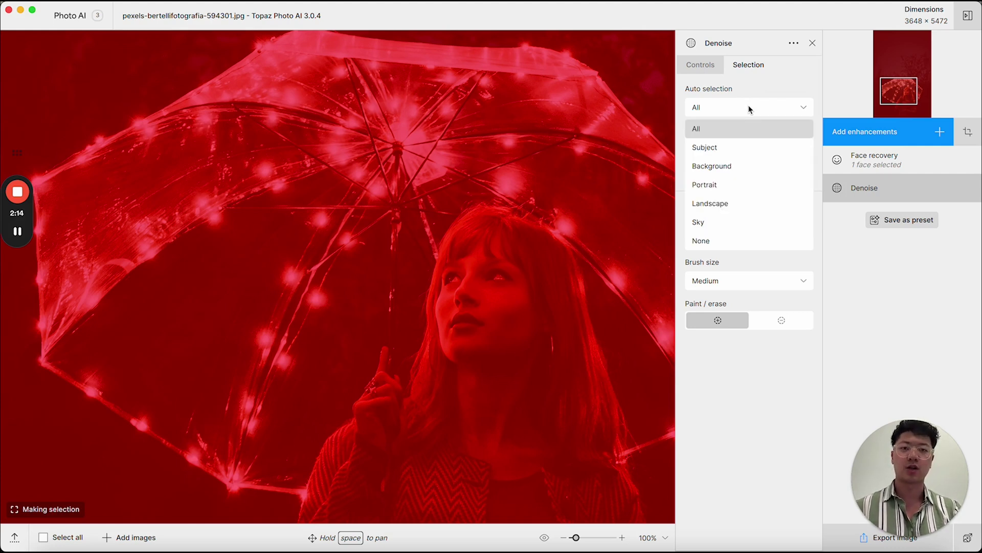
{"action": "left_click", "coordinate": [739, 146]}
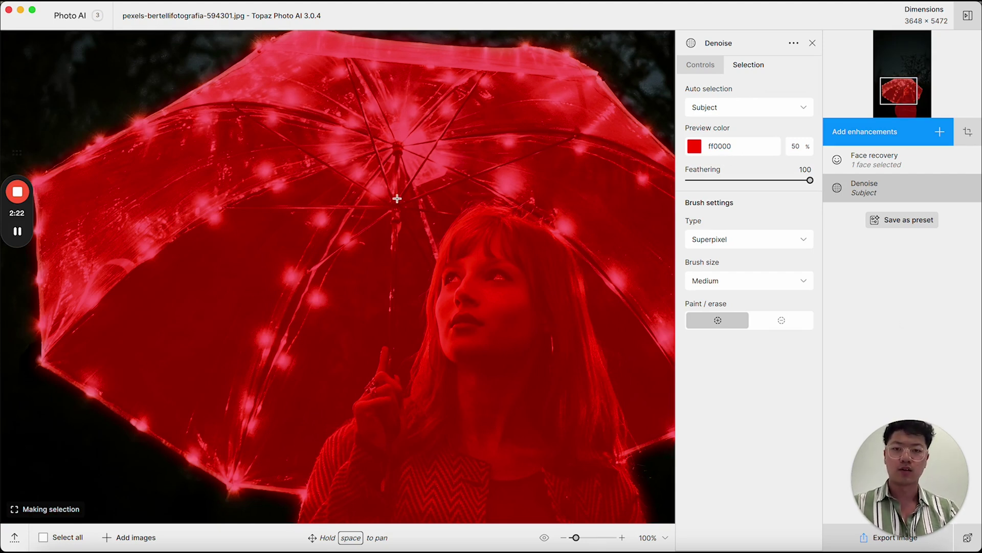
{"action": "left_click", "coordinate": [744, 107]}
{"action": "left_click", "coordinate": [716, 164]}
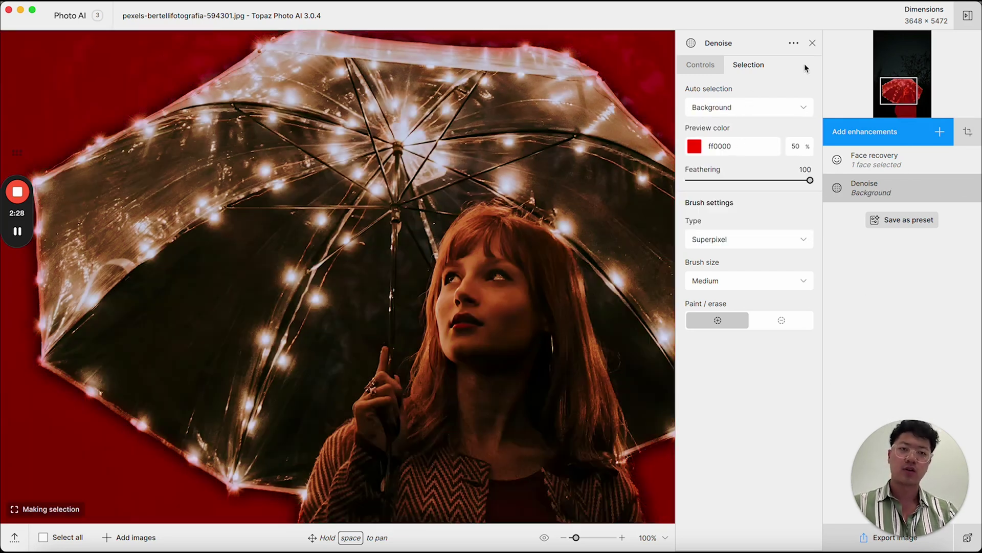
{"action": "left_click", "coordinate": [763, 105]}
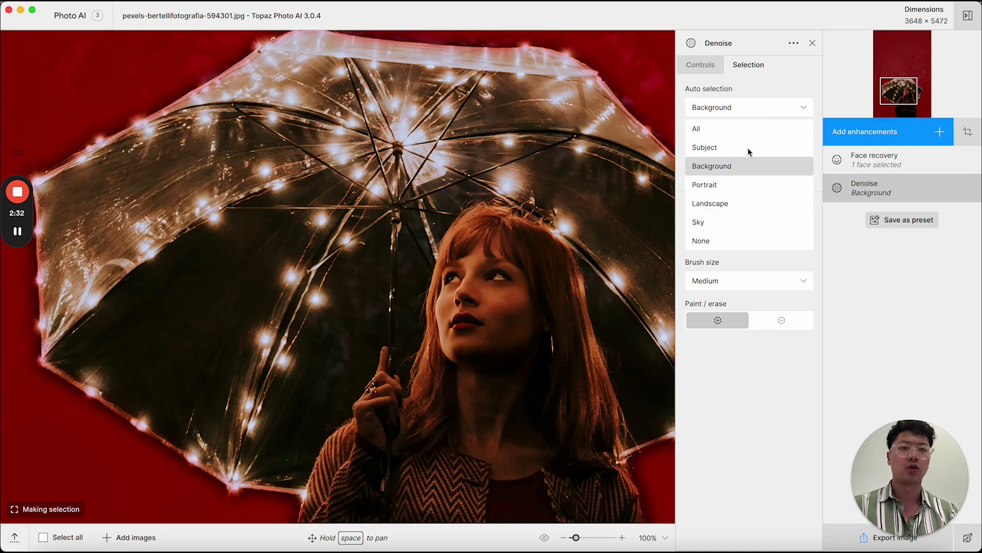
{"action": "left_click", "coordinate": [867, 293]}
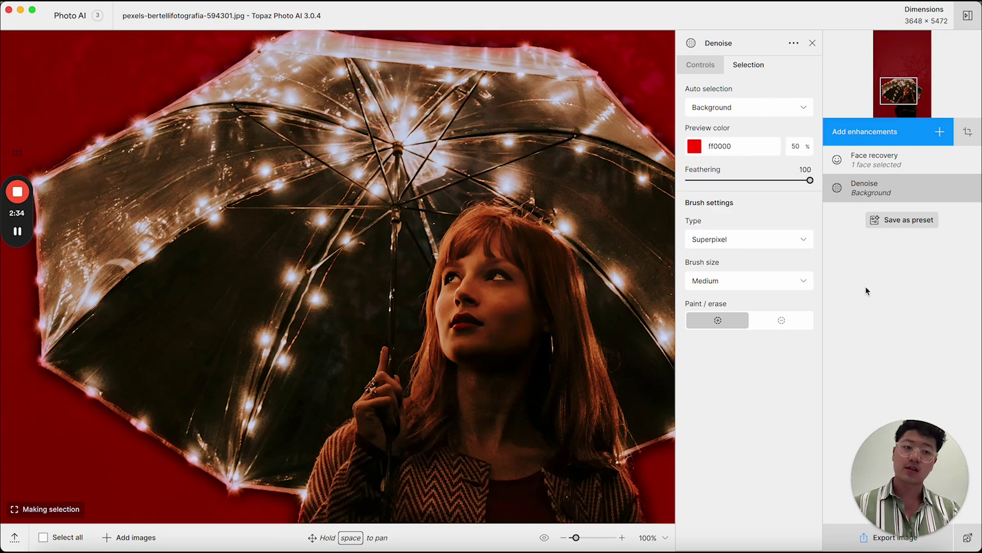
{"action": "left_click", "coordinate": [746, 113]}
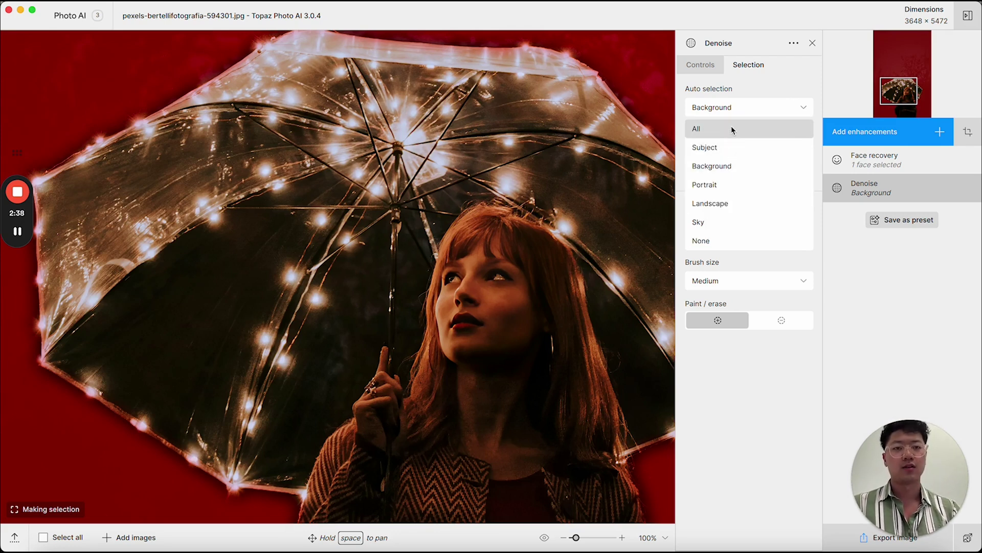
{"action": "left_click", "coordinate": [733, 130]}
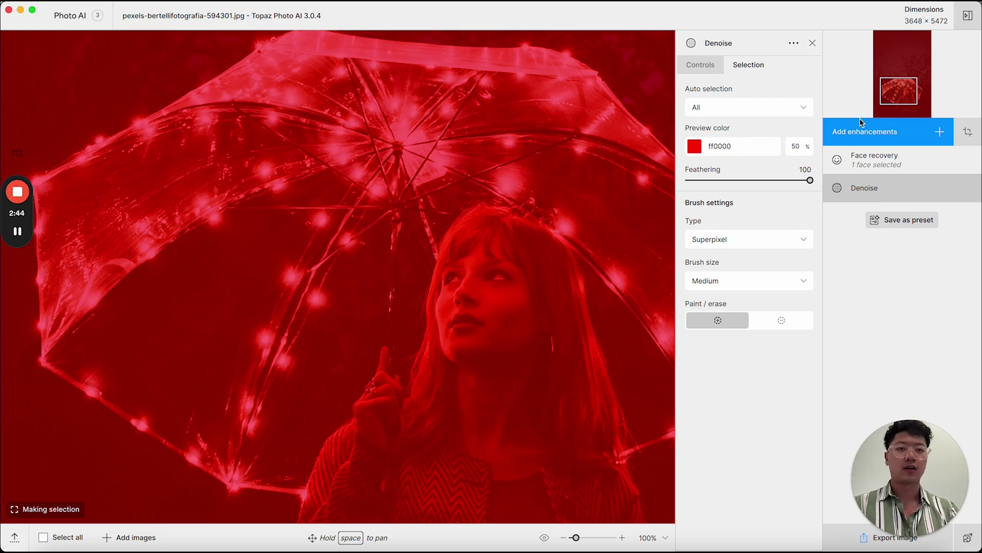
{"action": "left_click", "coordinate": [813, 43]}
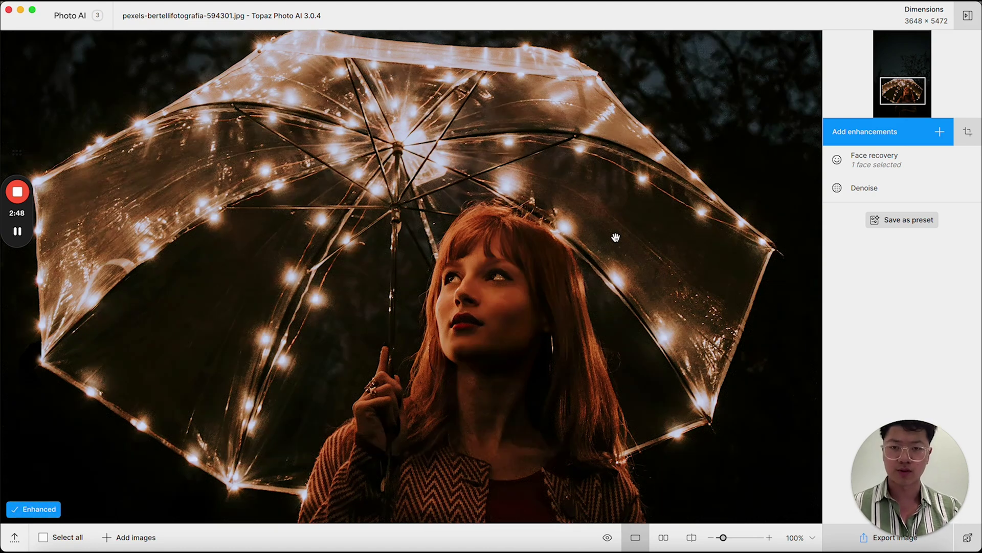
Step: Add a Sharpen enhancement and close its settings panel to preview the image
{"action": "left_click", "coordinate": [907, 133]}
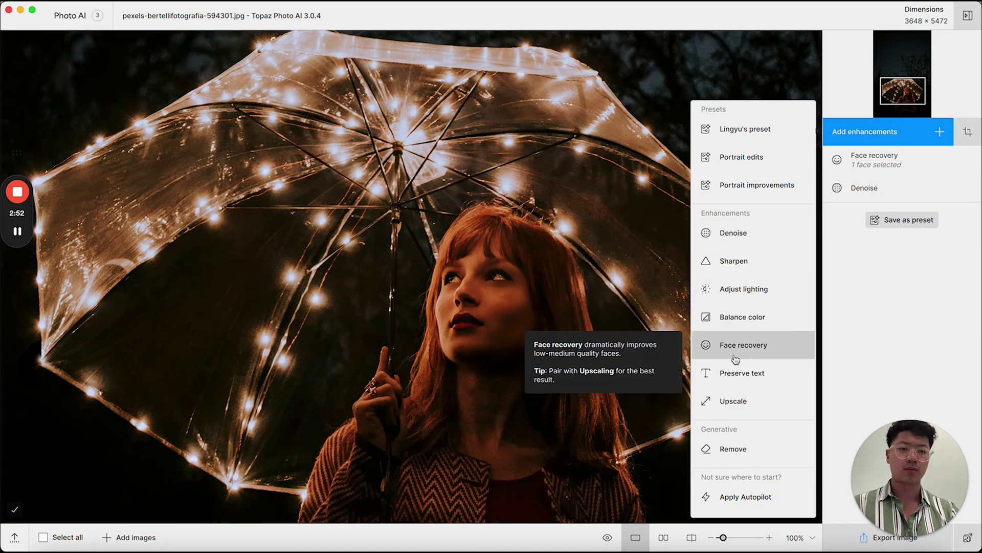
{"action": "left_click", "coordinate": [746, 261]}
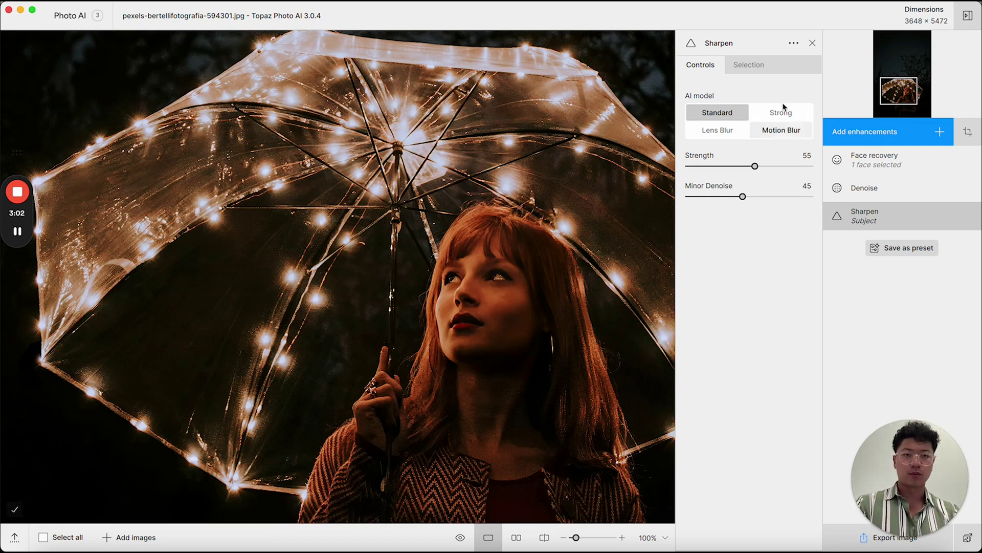
{"action": "left_click", "coordinate": [812, 44]}
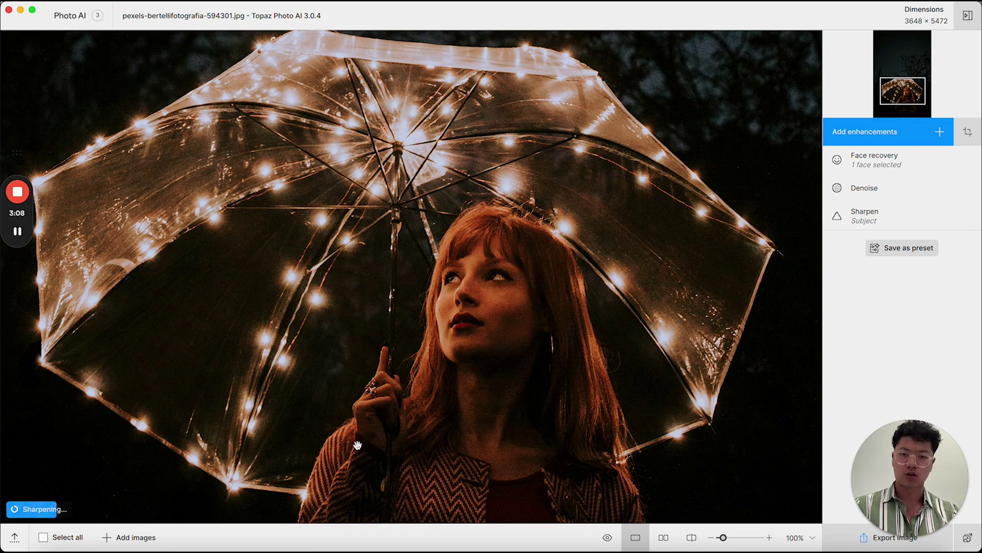
Step: Toggle Sharpen's visibility off and on to compare, then delete Sharpen from the stack
{"action": "mouse_move", "coordinate": [959, 219]}
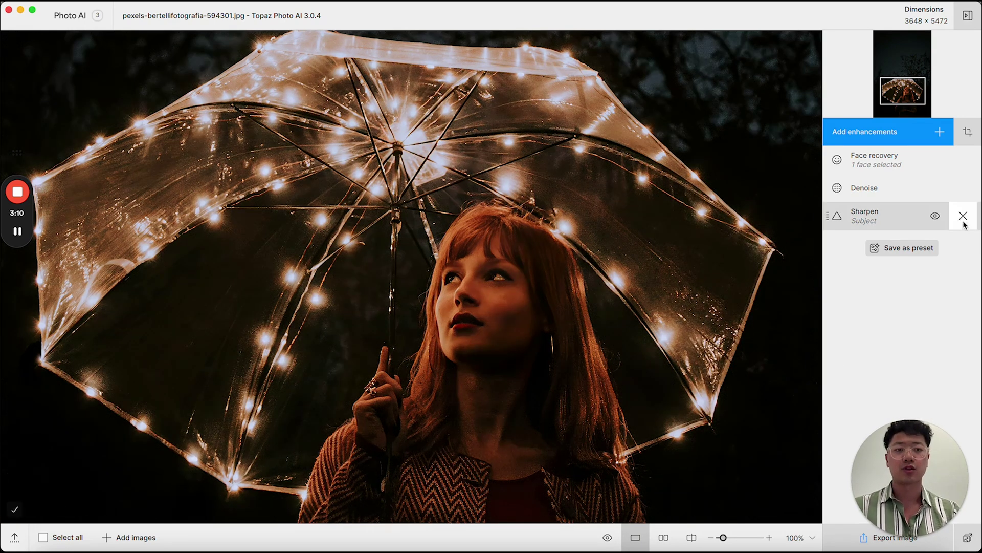
{"action": "left_click", "coordinate": [936, 217]}
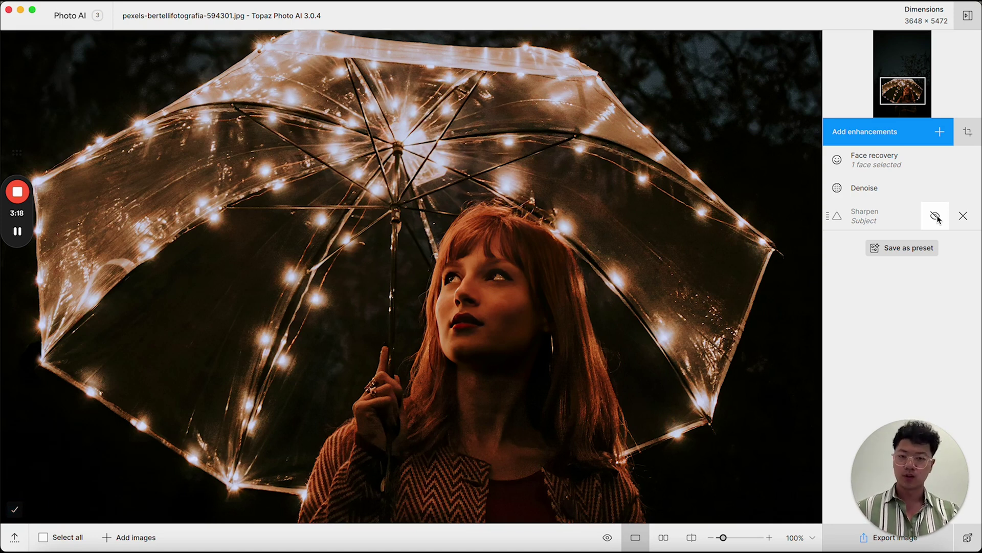
{"action": "left_click", "coordinate": [936, 217]}
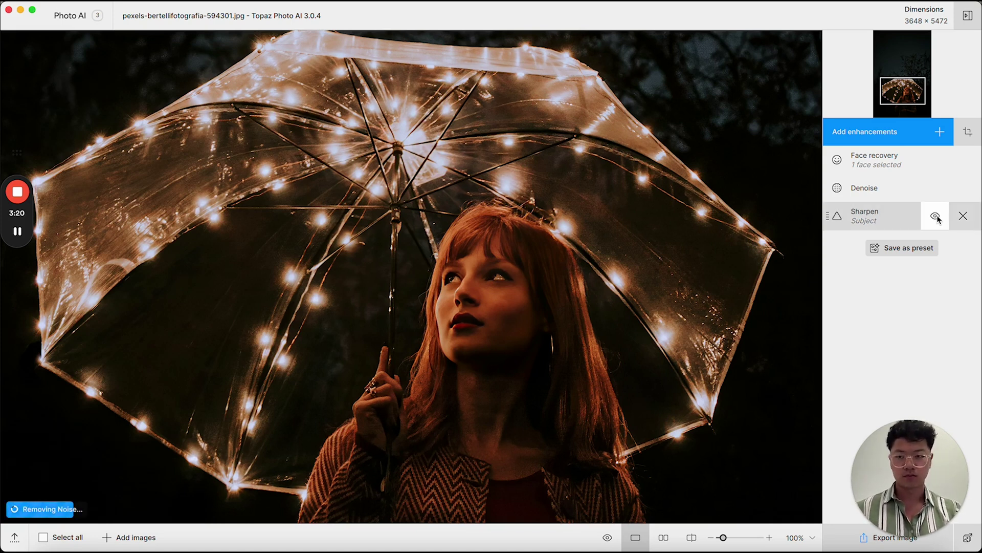
{"action": "left_click", "coordinate": [936, 217]}
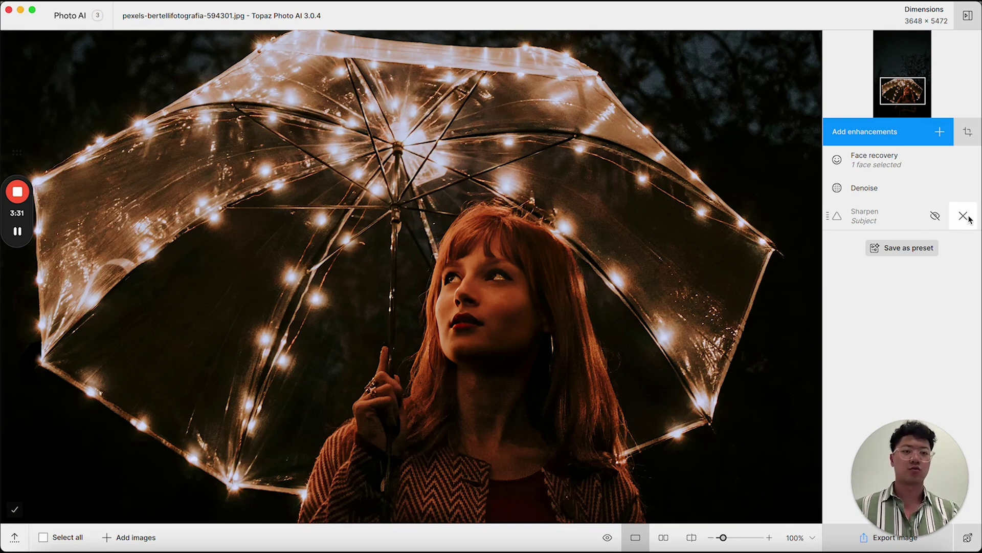
{"action": "left_click", "coordinate": [969, 216]}
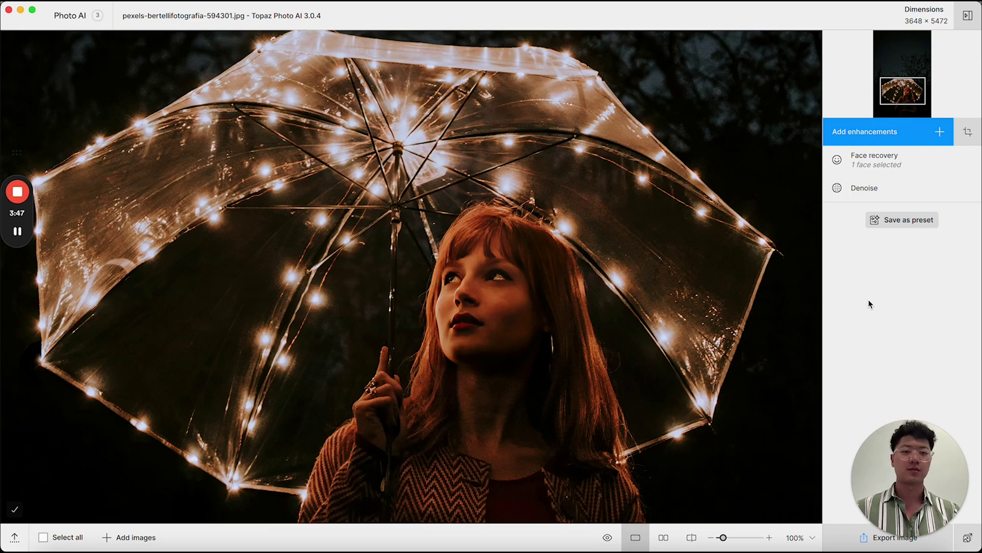
Step: Drag the Denoise row above Face recovery in the enhancement stack
{"action": "mouse_move", "coordinate": [844, 189]}
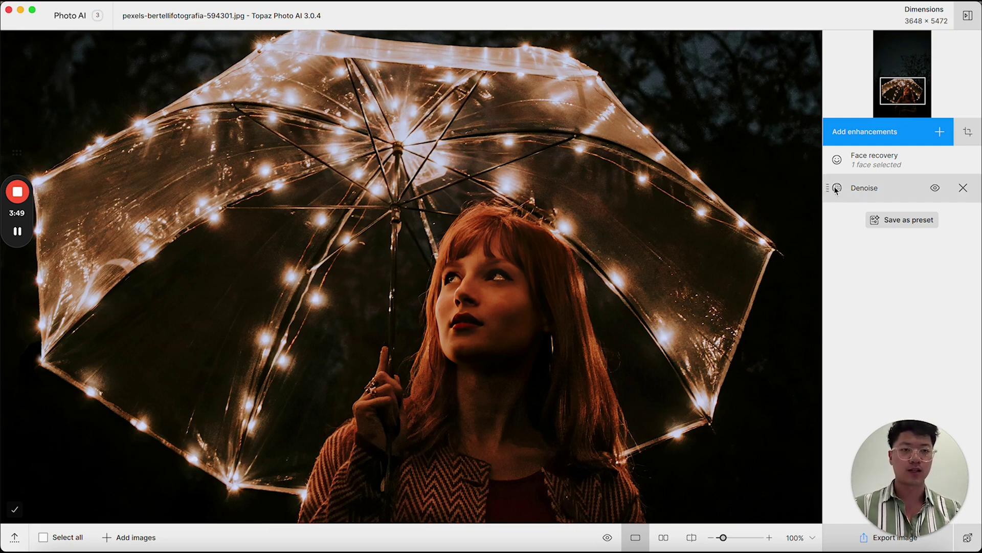
{"action": "left_click_drag", "start_coordinate": [832, 190], "coordinate": [831, 152]}
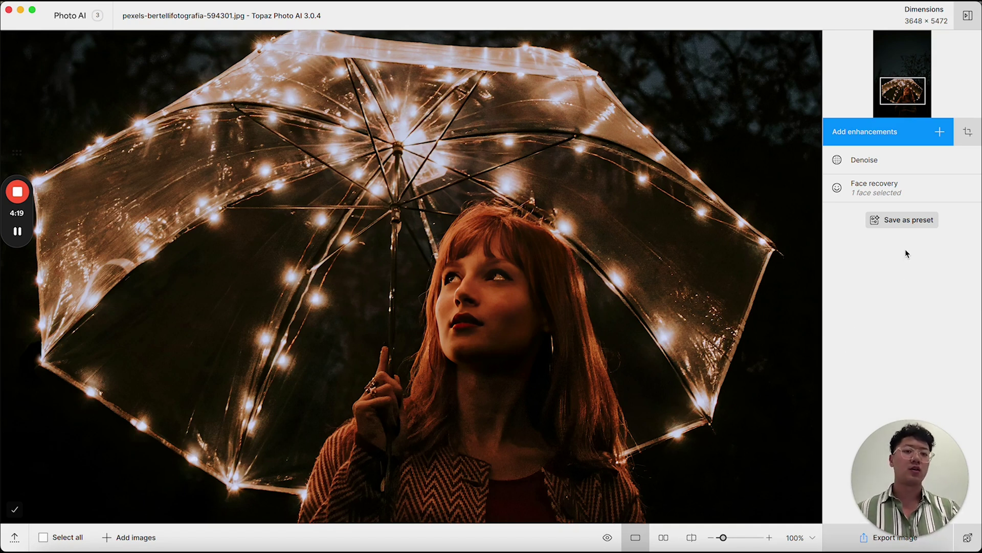
Step: Name a new preset 'Portrait improvements', cancel it since the name exists, and list saved presets
{"action": "left_click", "coordinate": [901, 219]}
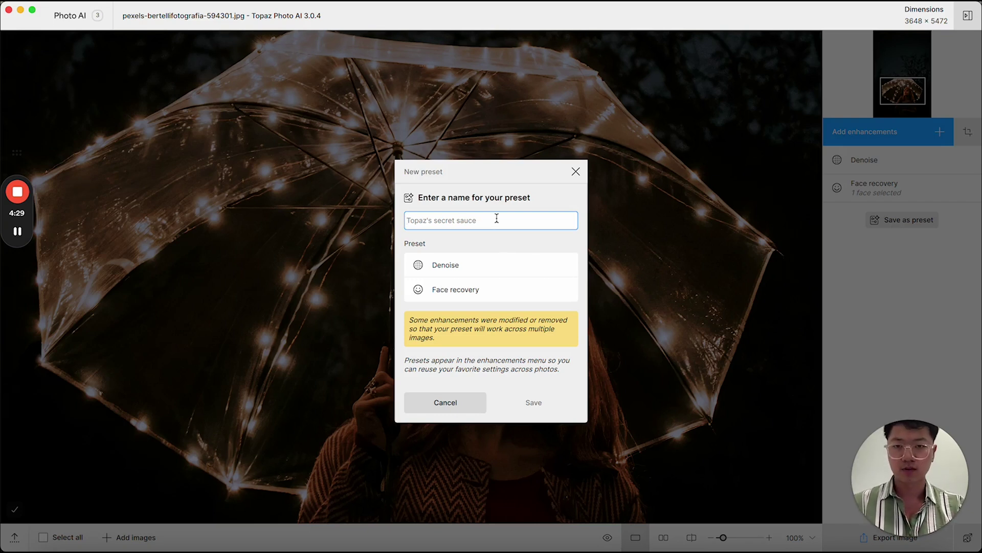
{"action": "type", "text": "P"}
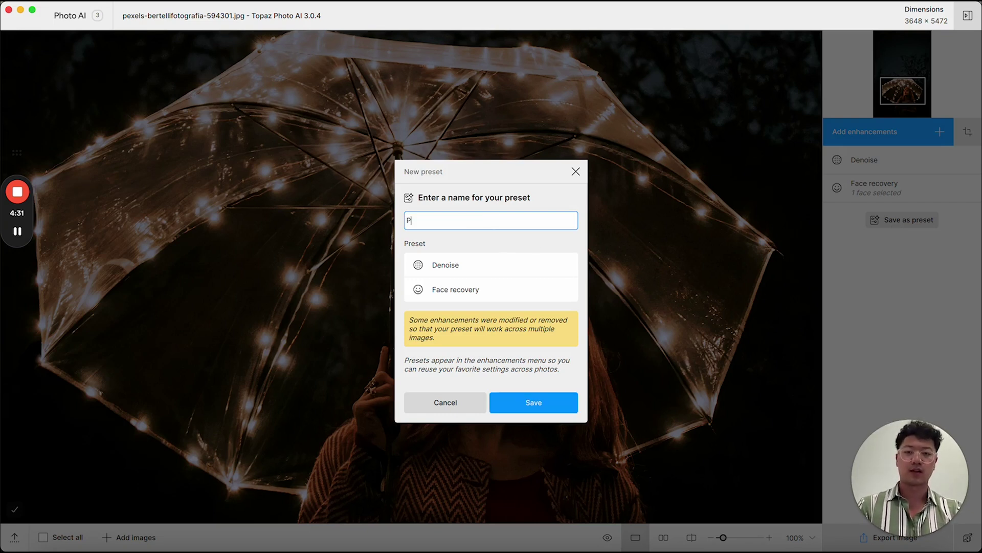
{"action": "type", "text": "ortrait imrpo"}
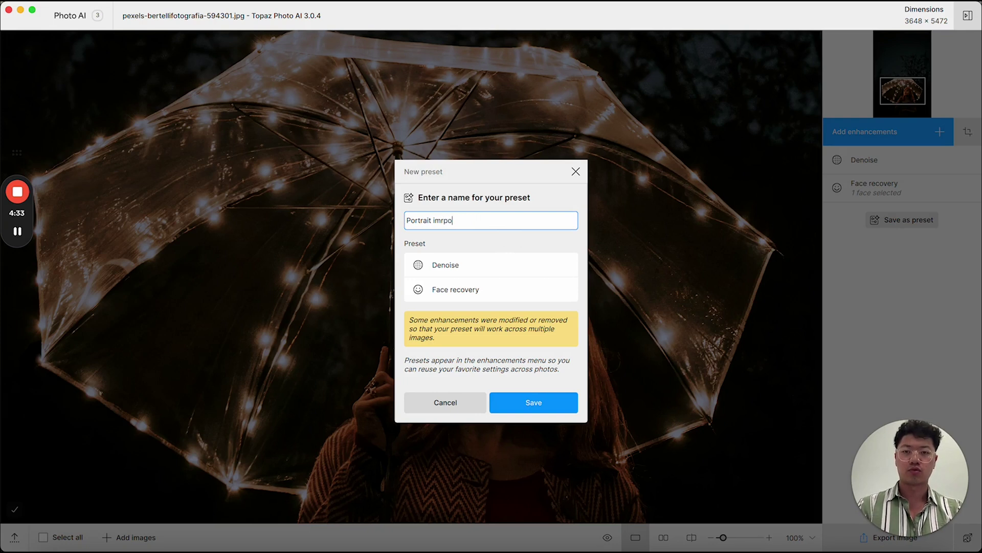
{"action": "key", "text": "BackSpace"}
{"action": "key", "text": "BackSpace"}
{"action": "key", "text": "BackSpace"}
{"action": "type", "text": "provements"}
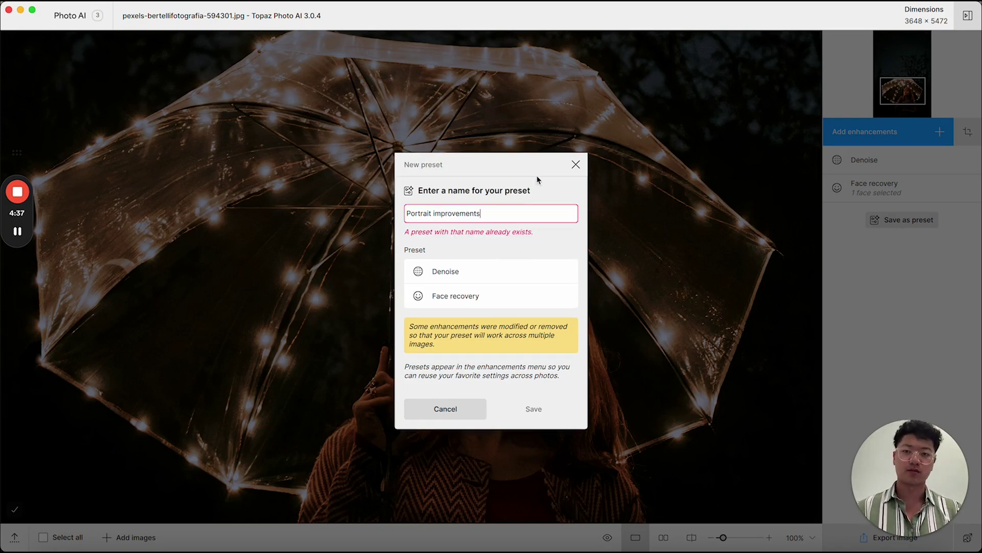
{"action": "left_click", "coordinate": [575, 165]}
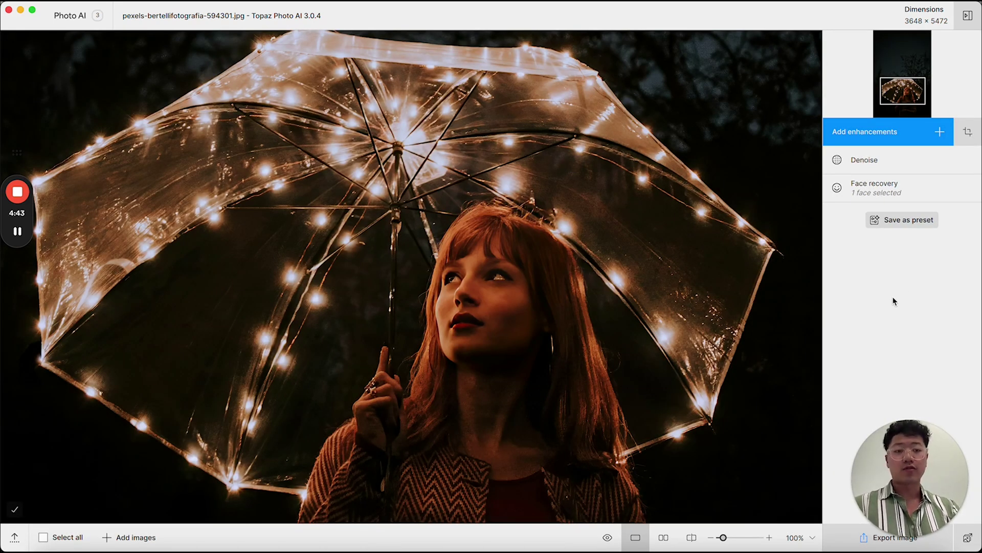
{"action": "left_click", "coordinate": [881, 135]}
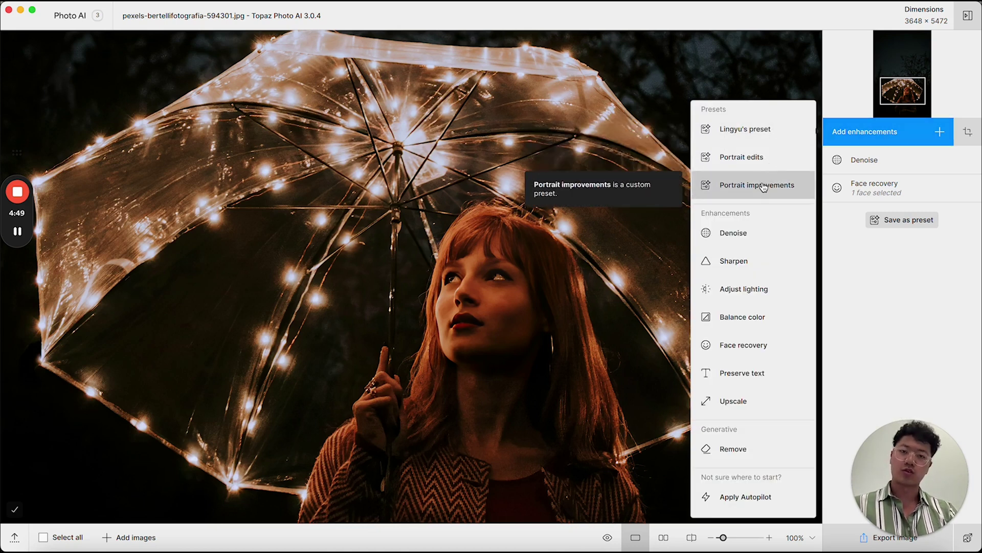
Step: Close the enhancements list, expand the filmstrip, and select all three loaded images
{"action": "left_click", "coordinate": [862, 290]}
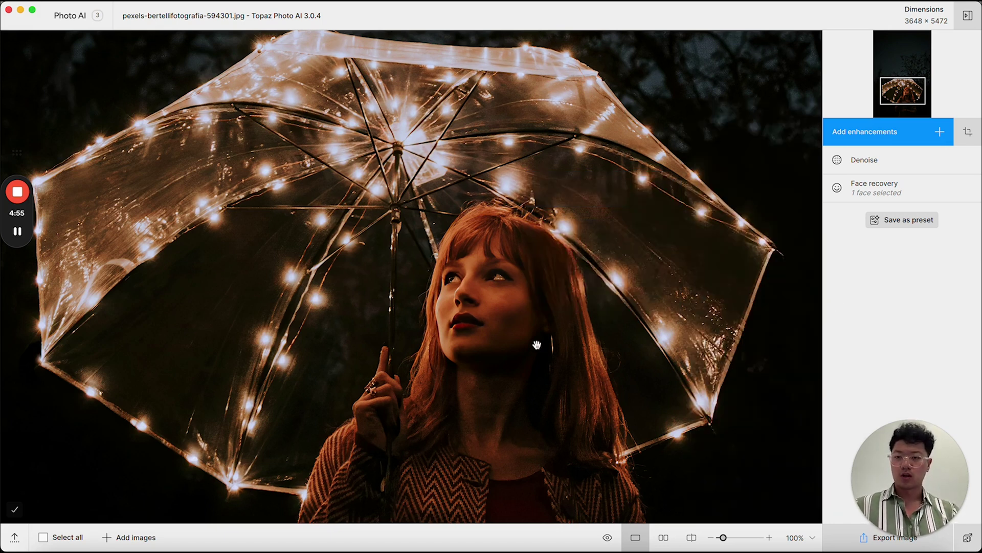
{"action": "left_click", "coordinate": [13, 538]}
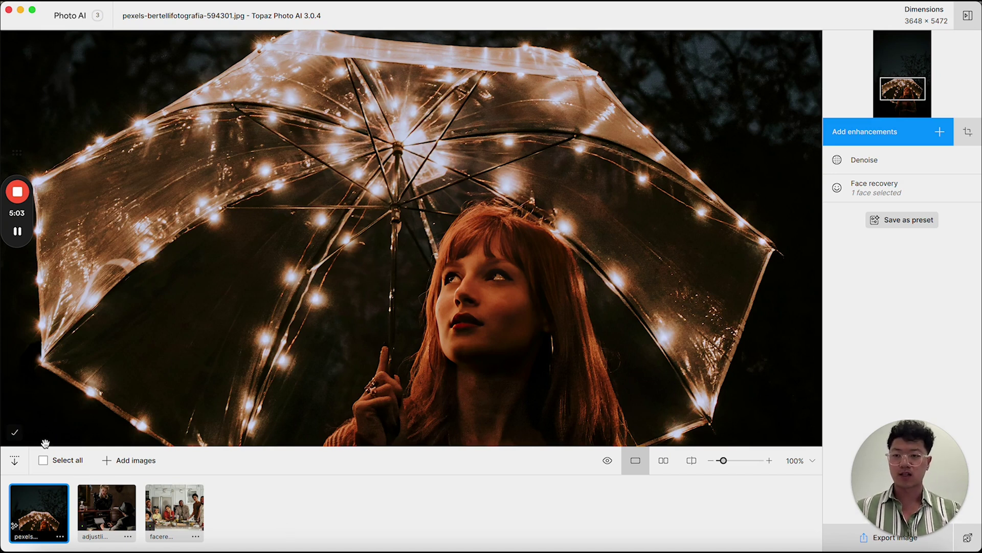
{"action": "left_click", "coordinate": [58, 459]}
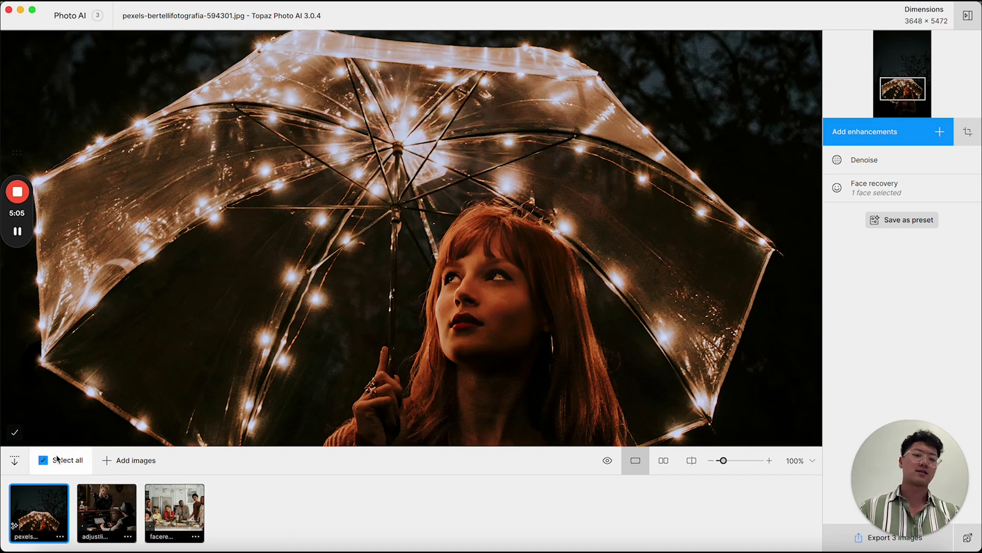
Step: Apply Preset > Portrait improvements to the three selected images from a thumbnail's context menu
{"action": "mouse_move", "coordinate": [45, 501]}
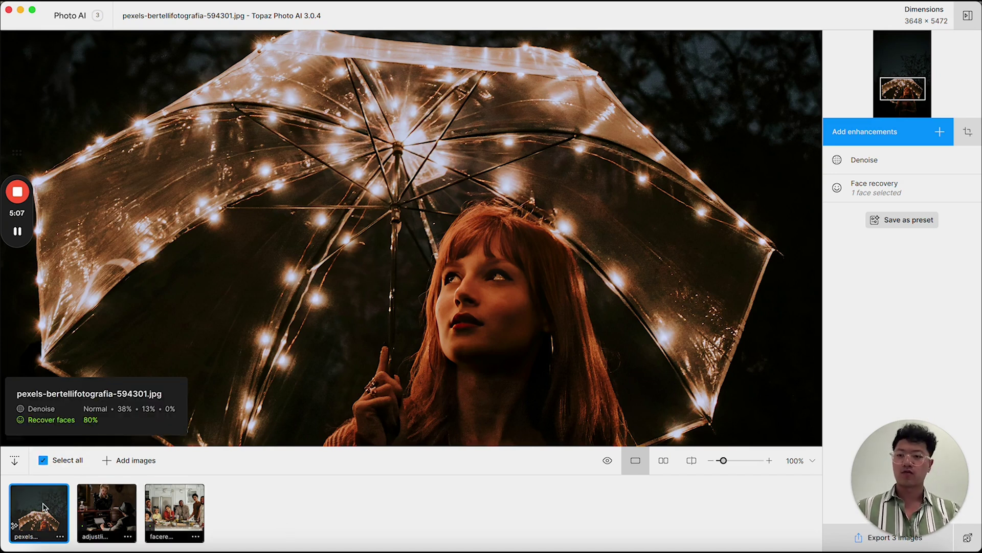
{"action": "right_click", "coordinate": [43, 507]}
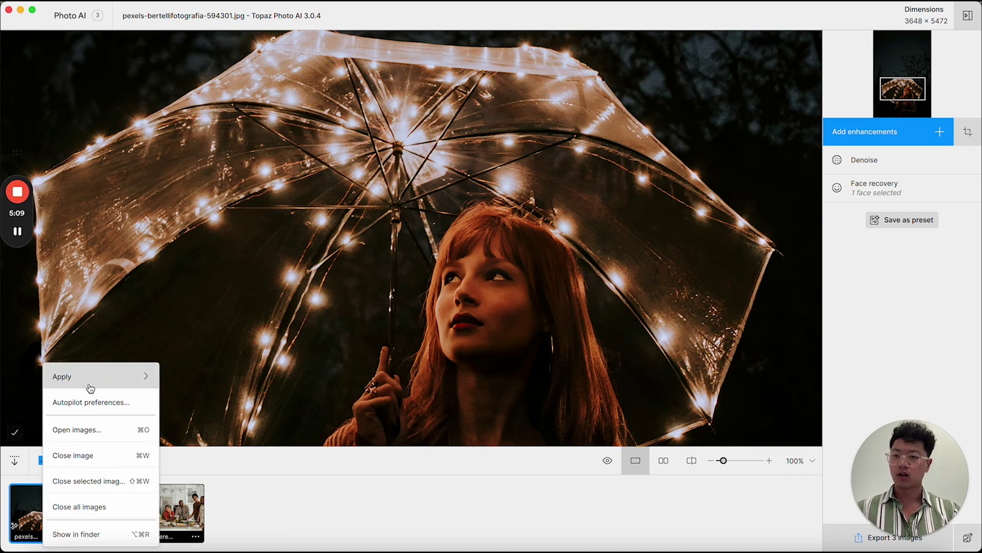
{"action": "mouse_move", "coordinate": [94, 381]}
{"action": "mouse_move", "coordinate": [230, 456]}
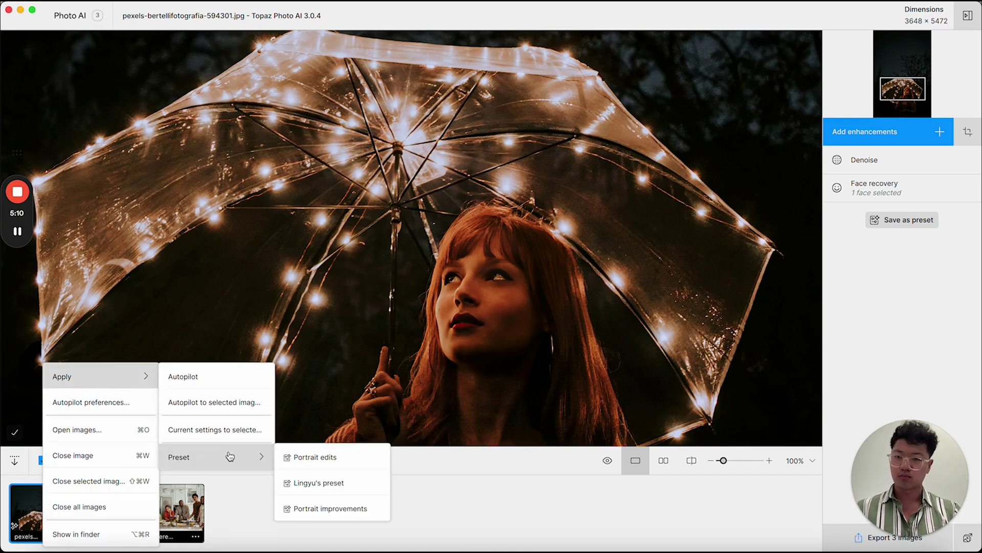
{"action": "left_click", "coordinate": [330, 507]}
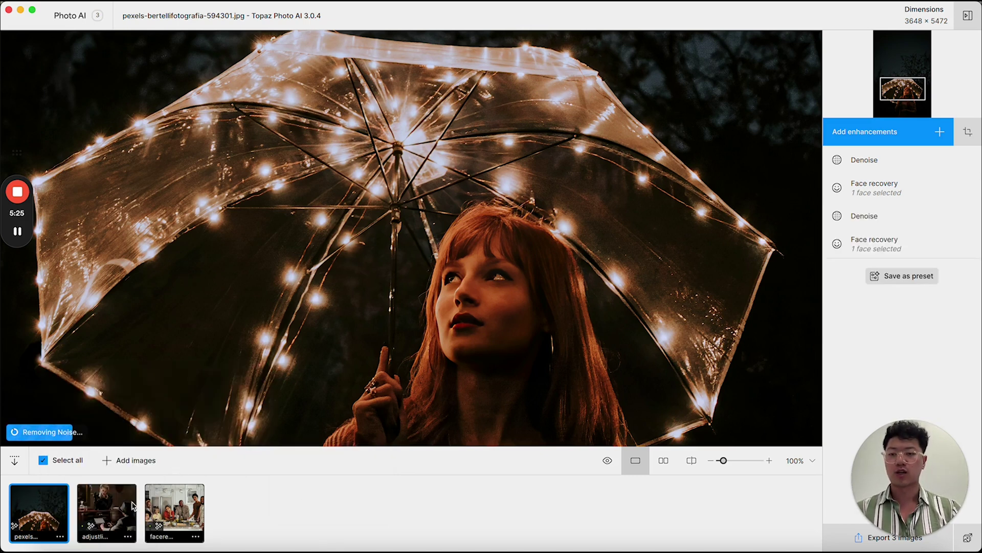
{"action": "mouse_move", "coordinate": [117, 516]}
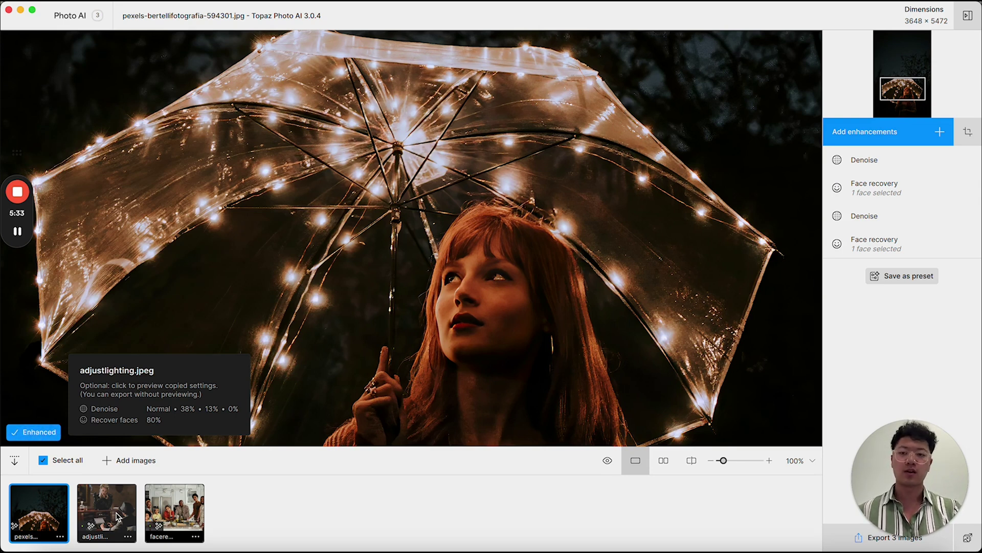
{"action": "mouse_move", "coordinate": [173, 514]}
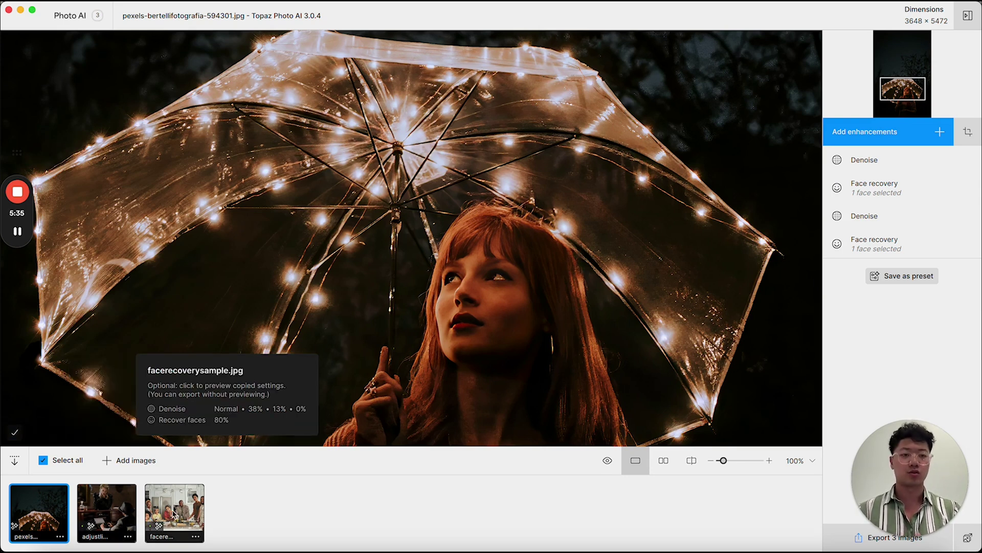